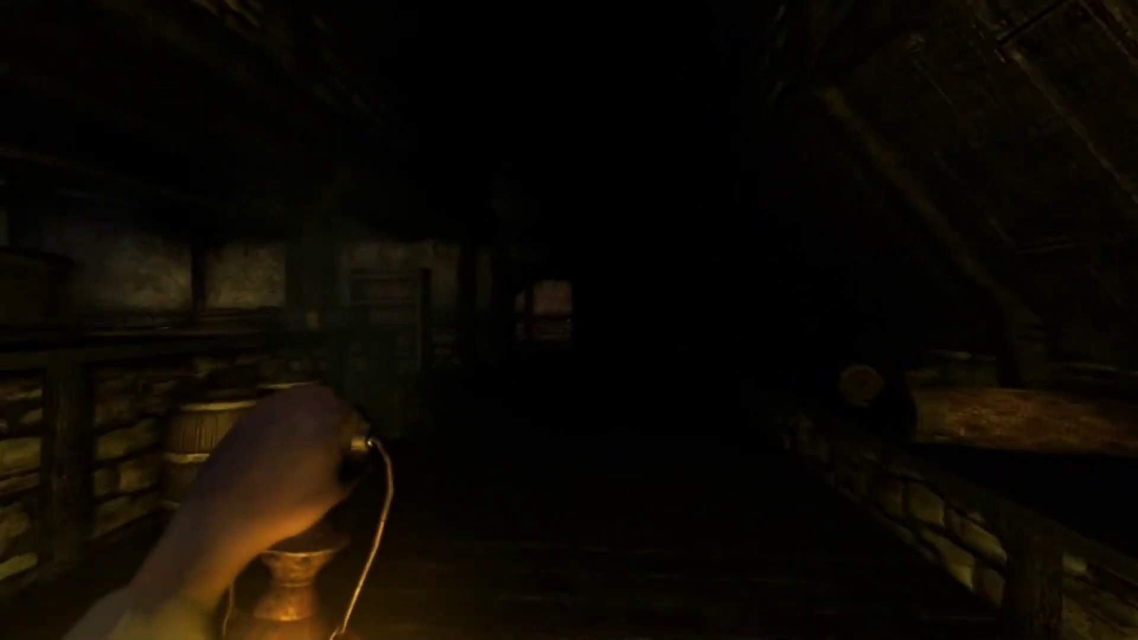
{"action": "key", "text": "w"}
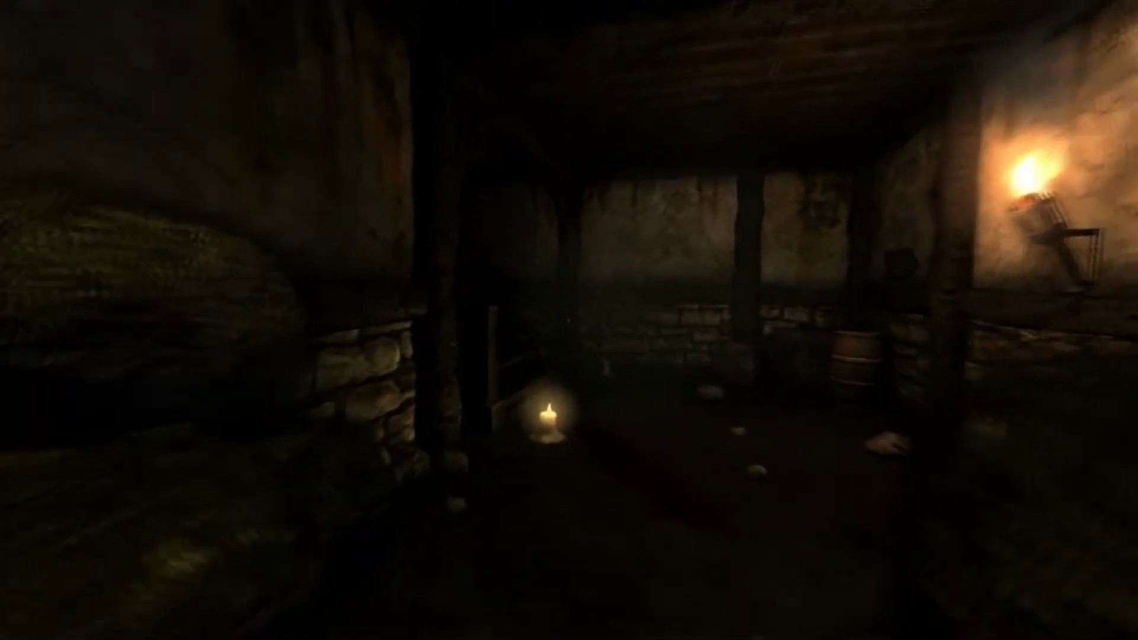
{"action": "key", "text": "w"}
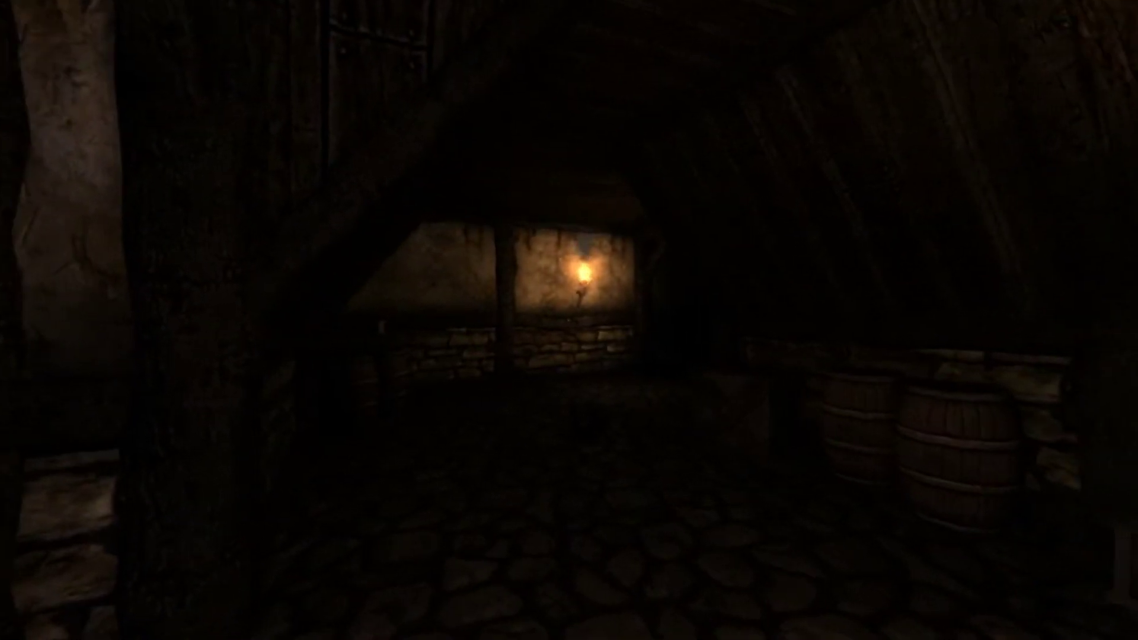
Walk the attic corridor past the candle and pillar toward the wall torch.
{"action": "key", "text": "w"}
{"action": "key", "text": "w"}
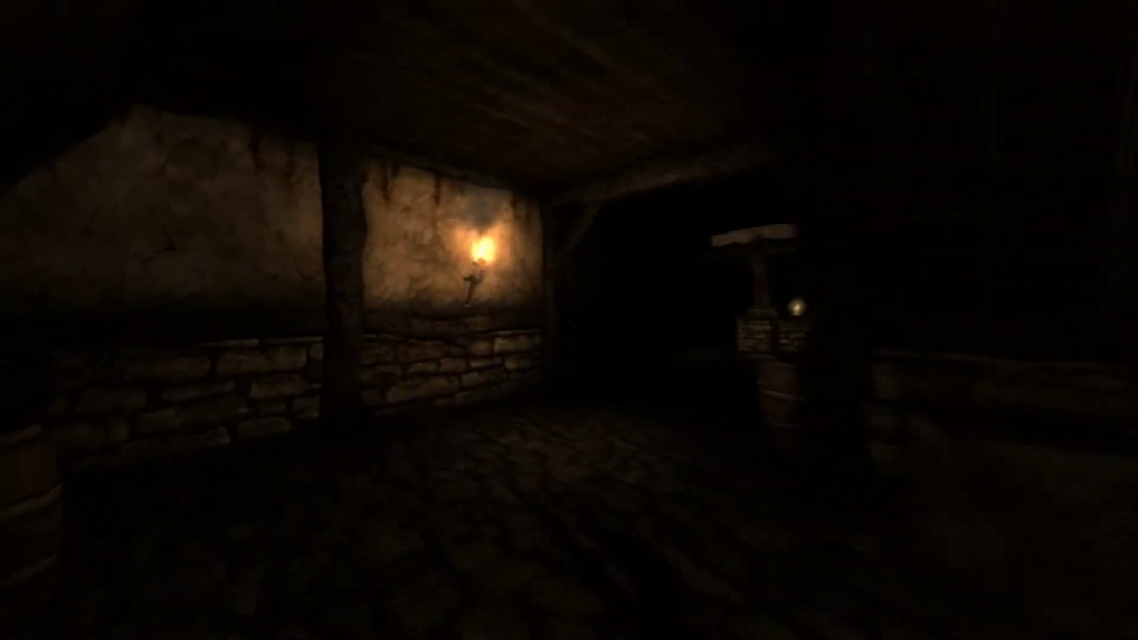
{"action": "key", "text": "w"}
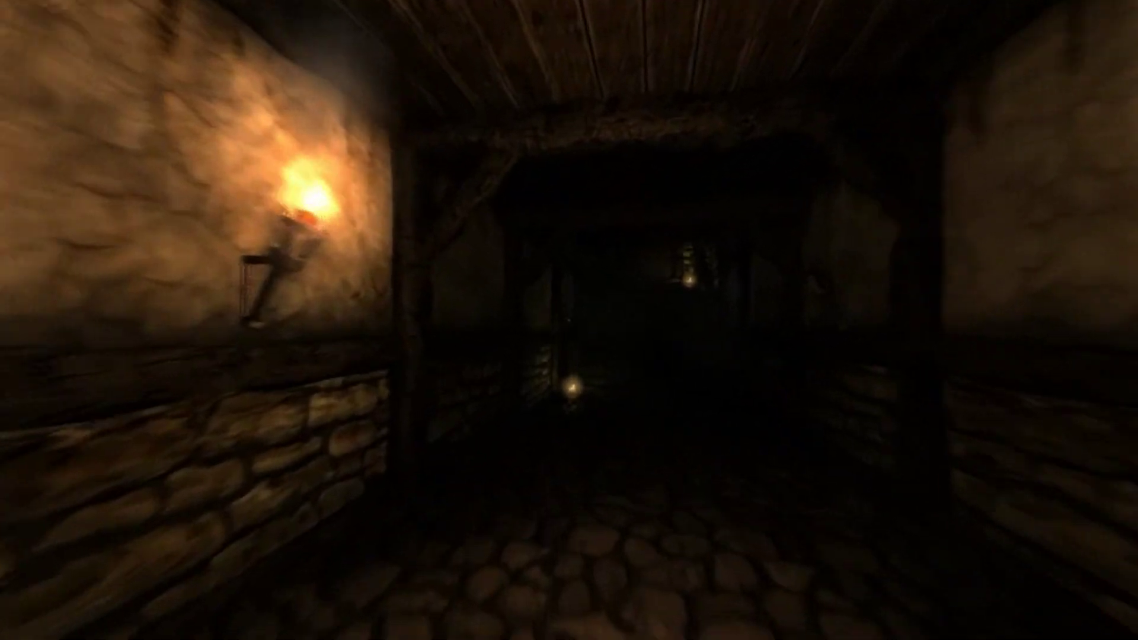
{"action": "key", "text": "w"}
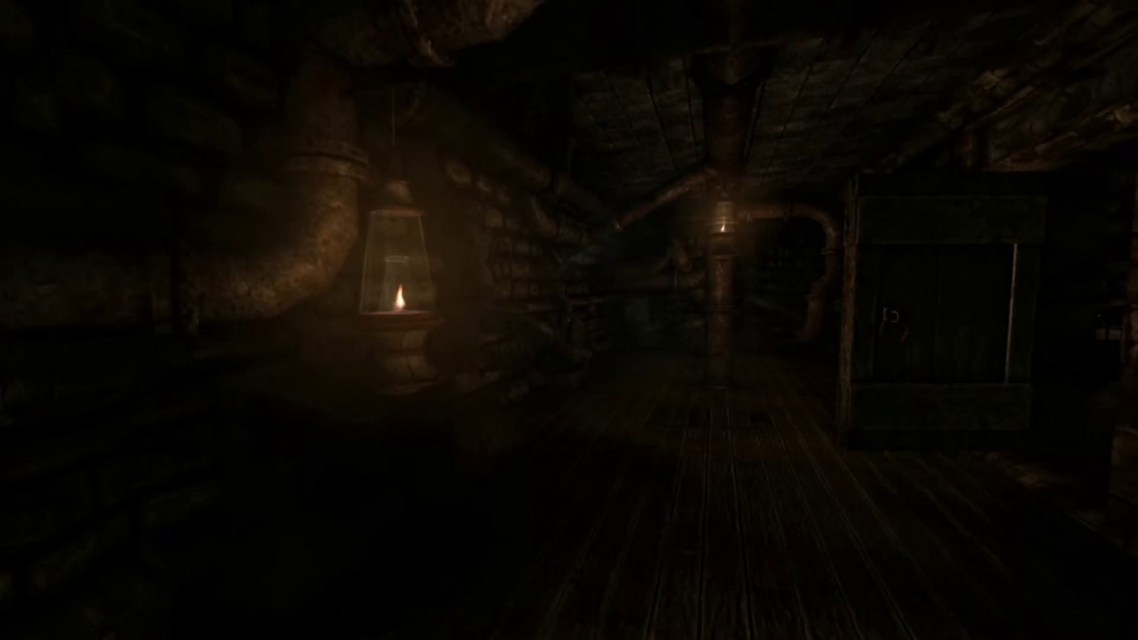
Walk to the log room pillar and use the Four-phase Amplitude Rod on the square socket.
{"action": "key", "text": "Tab"}
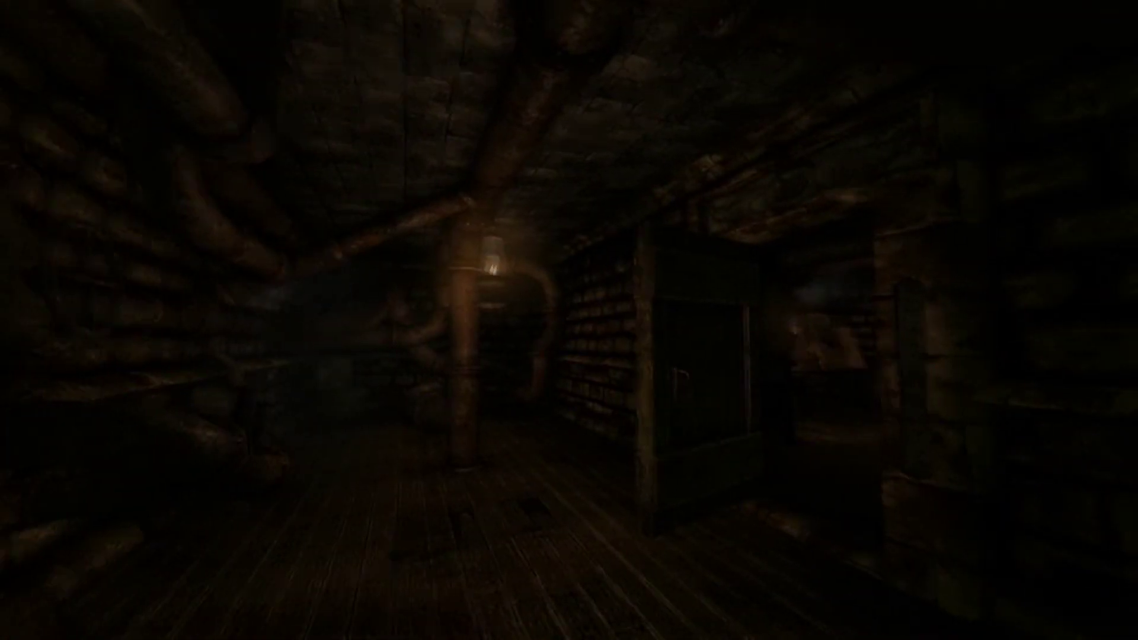
{"action": "key", "text": "w"}
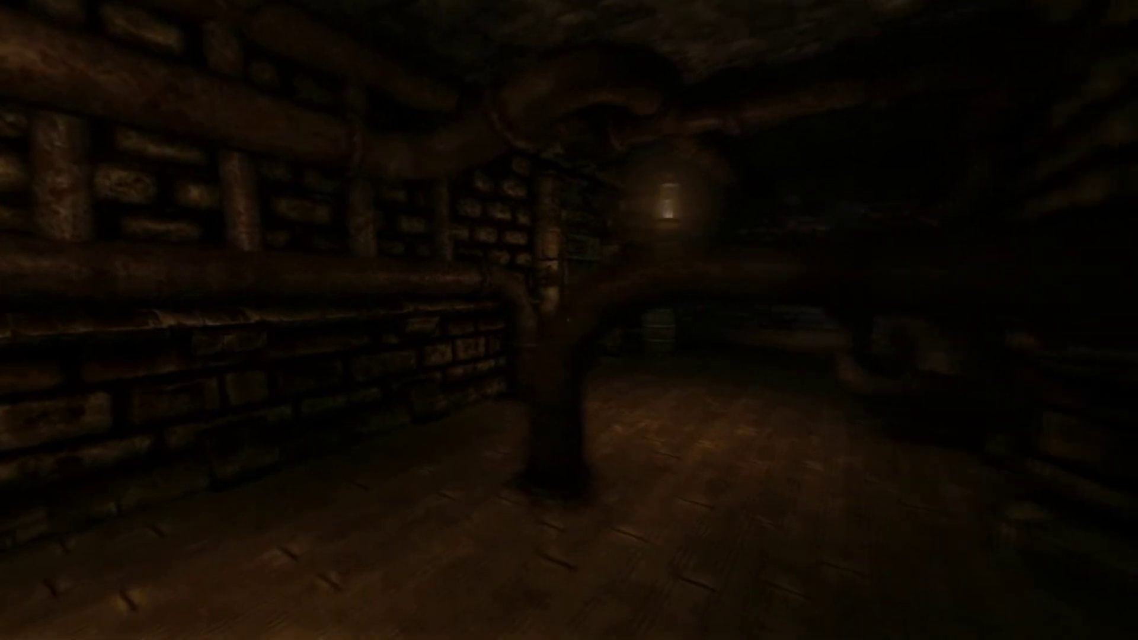
{"action": "key", "text": "w"}
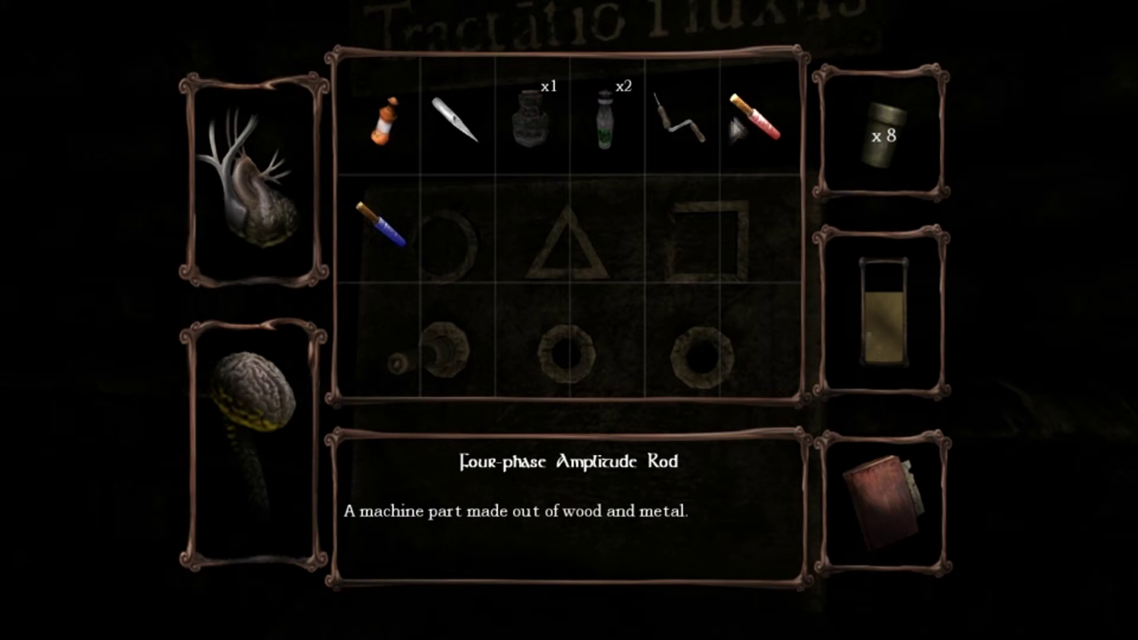
{"action": "left_click", "coordinate": [754, 127]}
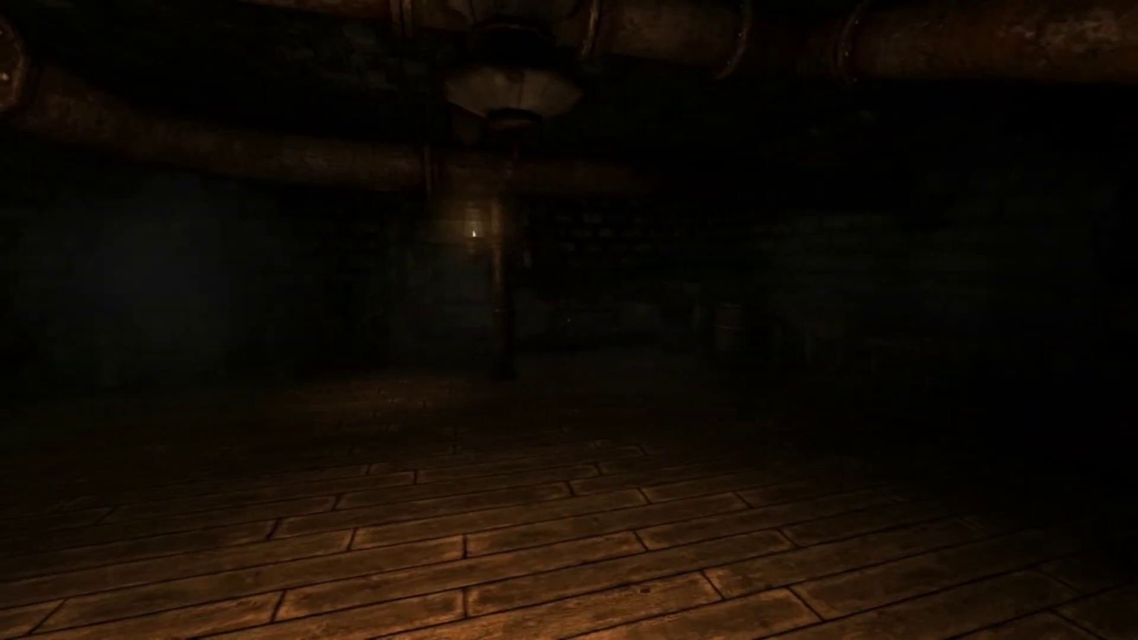
{"action": "key", "text": "Tab"}
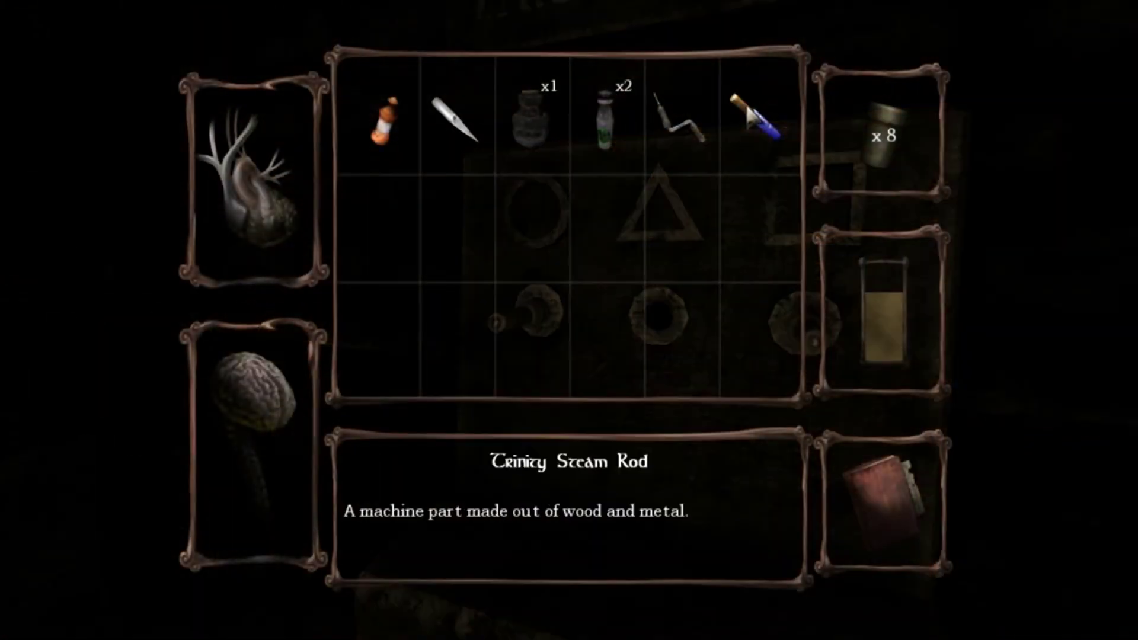